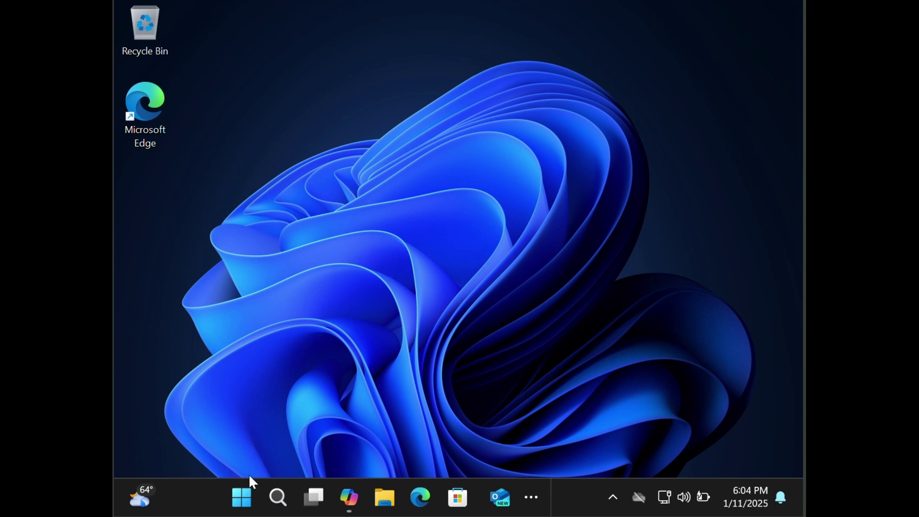
- Go to Settings > System > Activation, which shows Windows 11 Home as Active
left_click(241, 499)
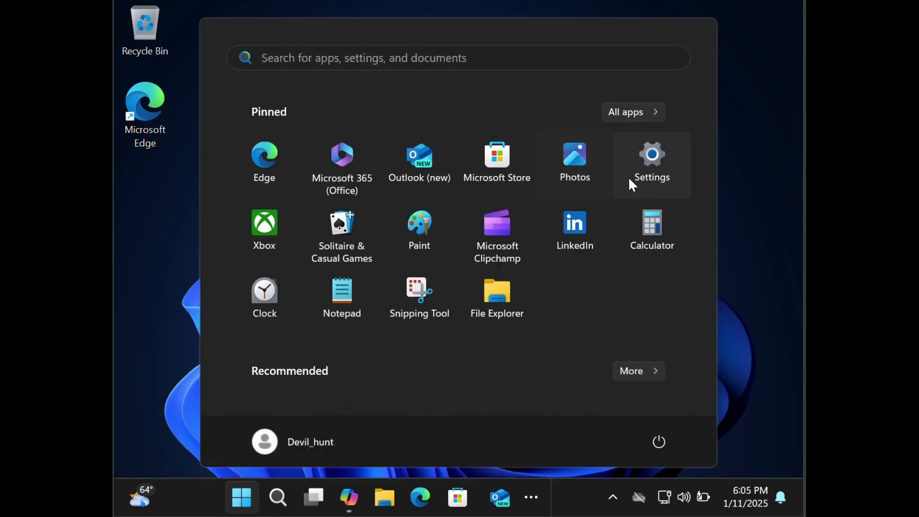
left_click(651, 165)
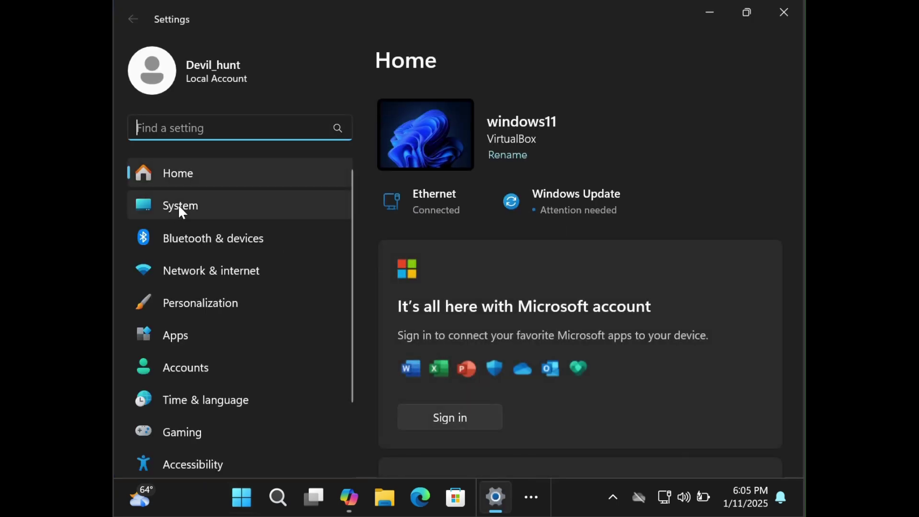
left_click(179, 206)
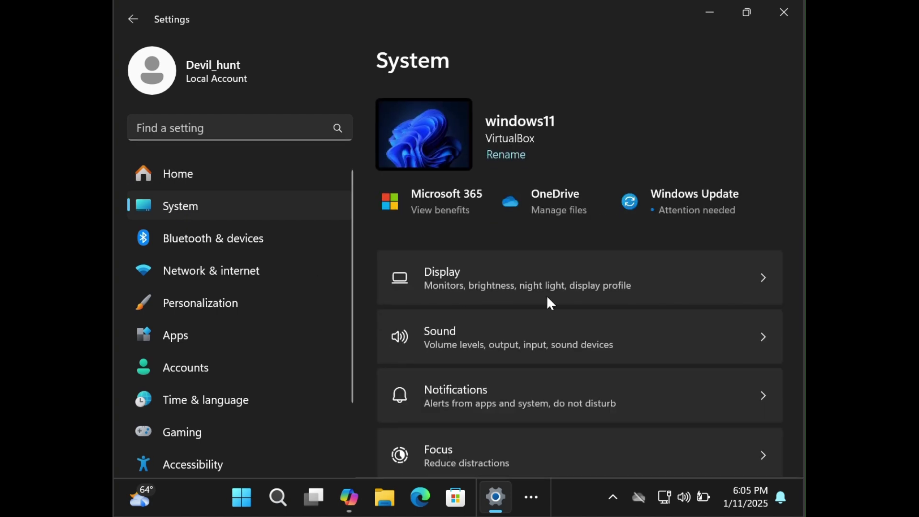
scroll(551, 304, "down", 10)
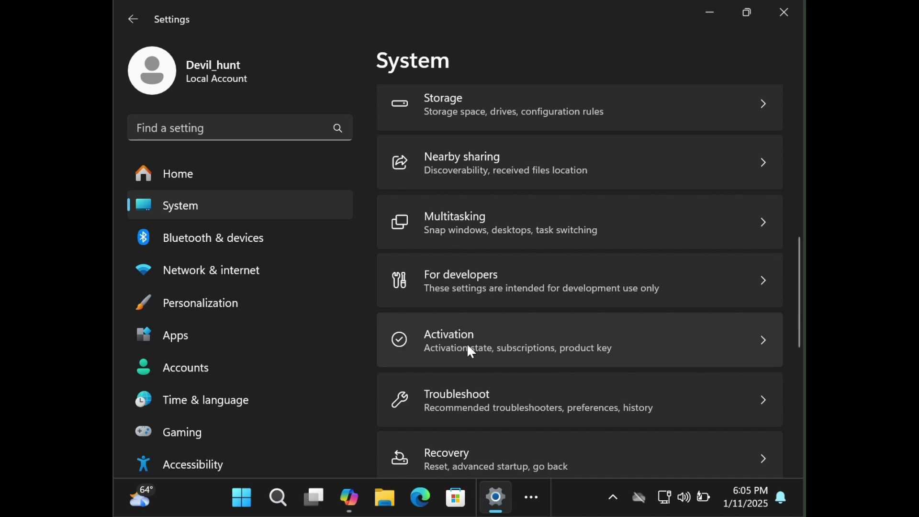
left_click(615, 350)
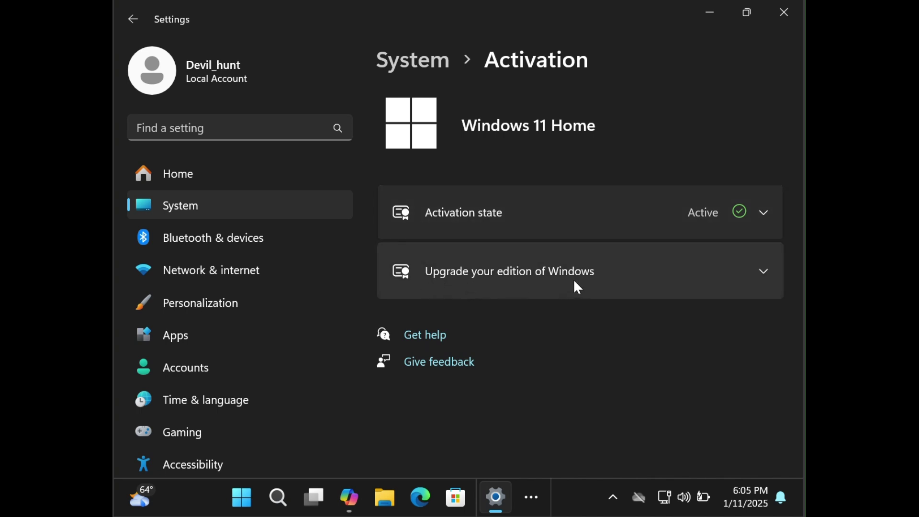
- Expand 'Upgrade your edition of Windows', then cancel the Change Product Key dialog
left_click(762, 273)
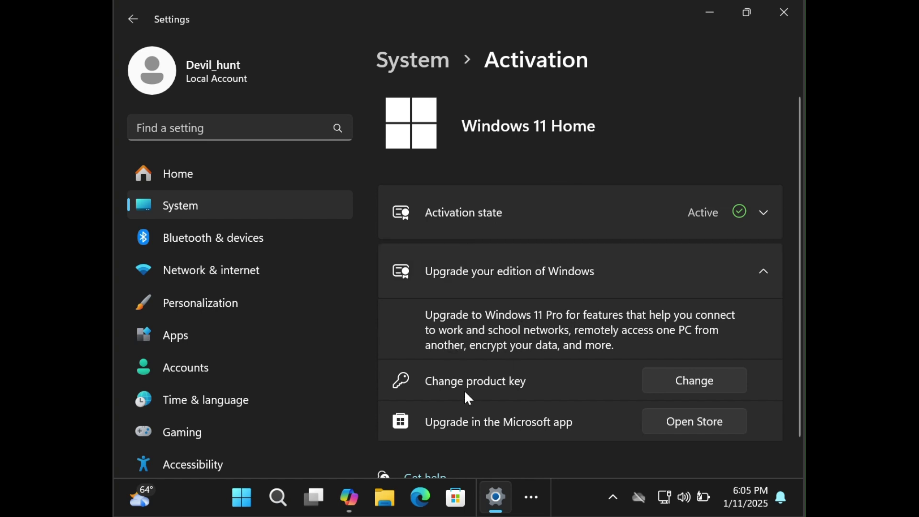
left_click(706, 377)
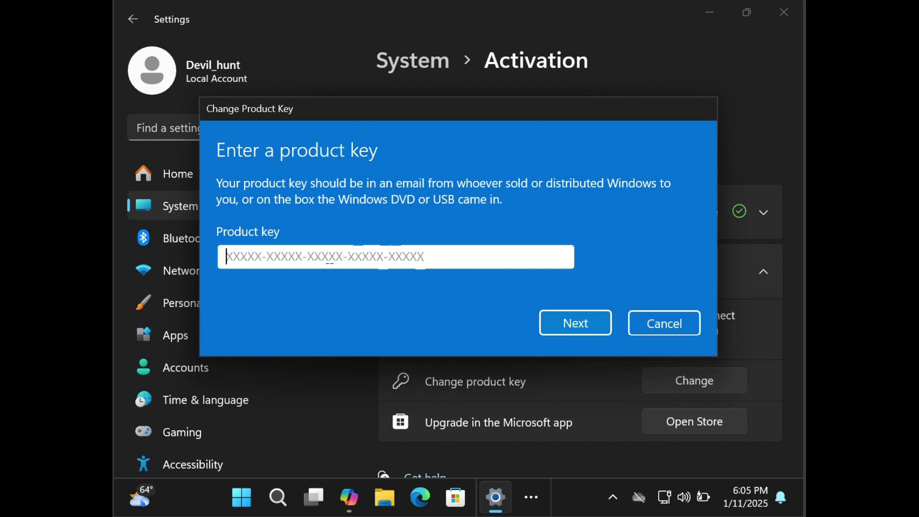
left_click(682, 324)
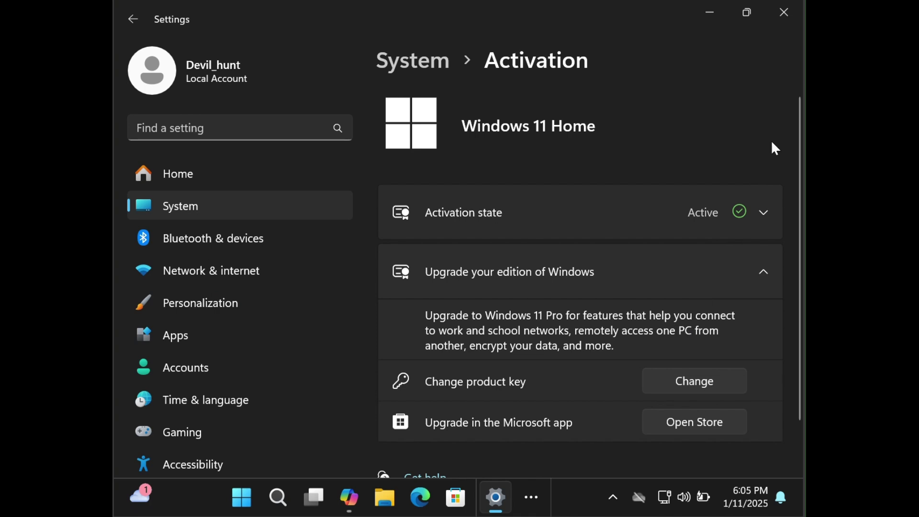
- Minimize Settings and bring up the 'How to Upgarde Windows' notes in Notepad
left_click(711, 13)
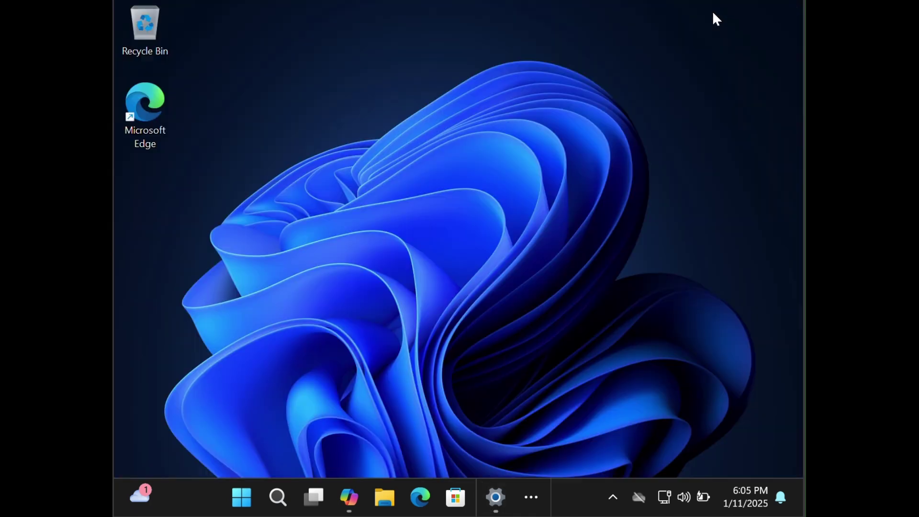
left_click(536, 498)
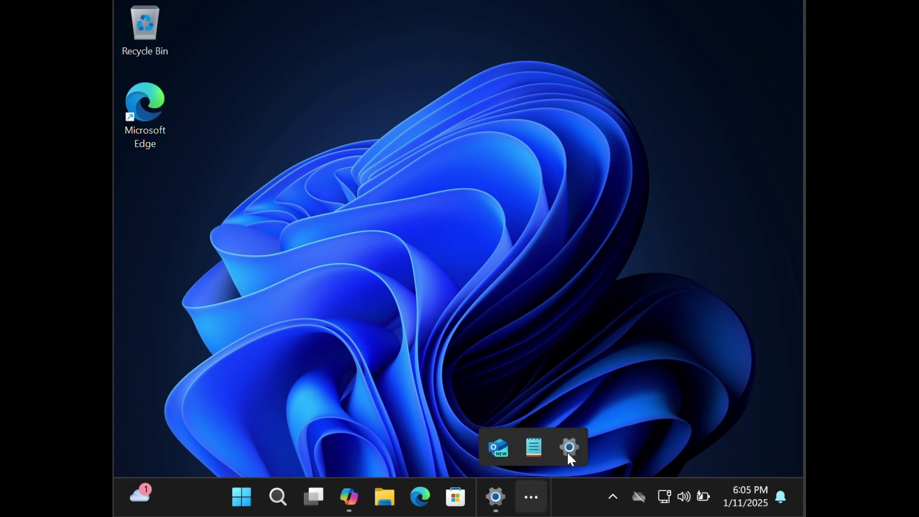
left_click(534, 448)
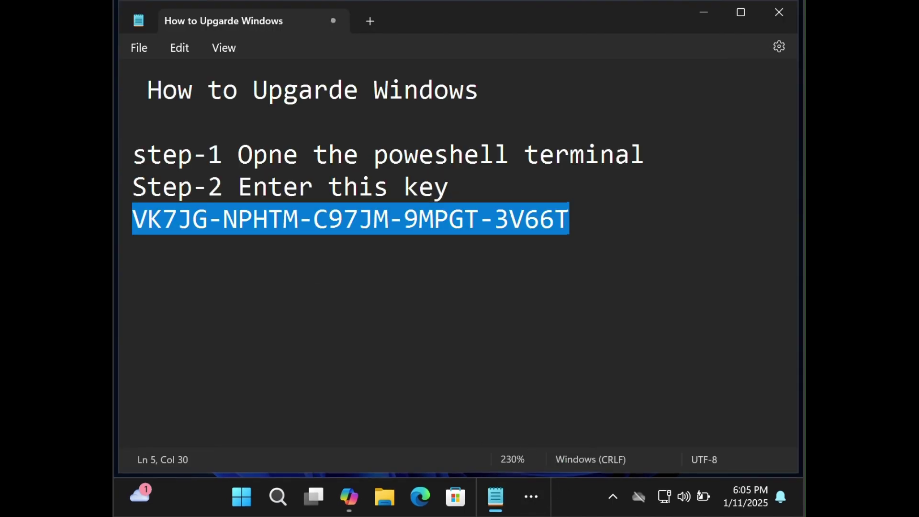
- Highlight the PowerShell step lines and key in the notes, then minimize Notepad
left_click(294, 261)
left_click_drag(138, 140, 611, 224)
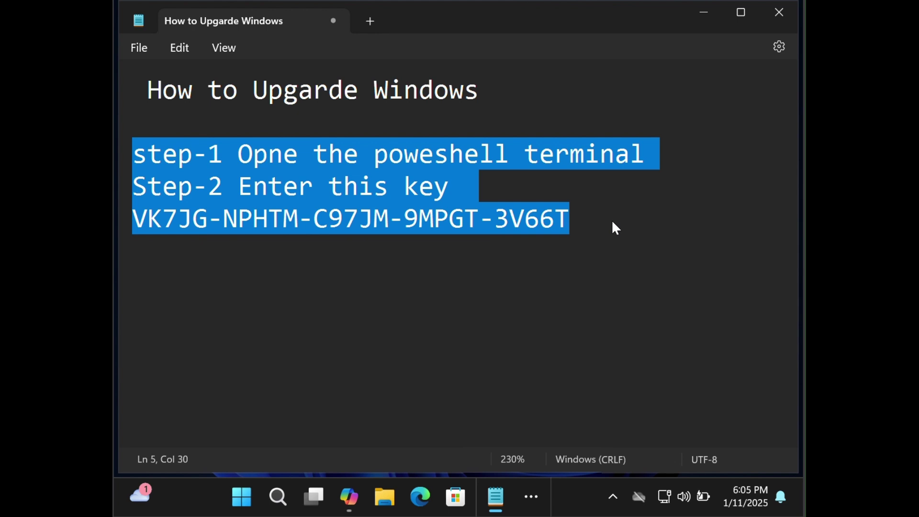
left_click(388, 223)
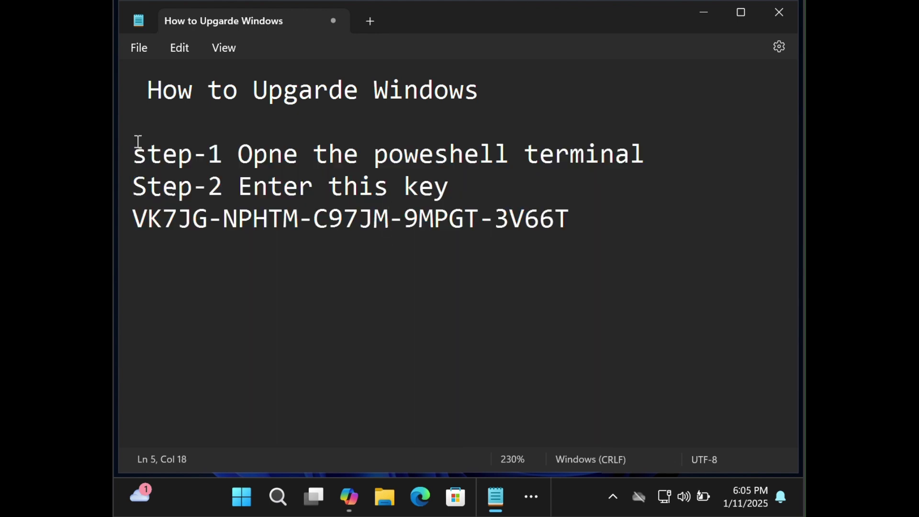
left_click_drag(134, 144, 508, 154)
left_click_drag(661, 146, 661, 146)
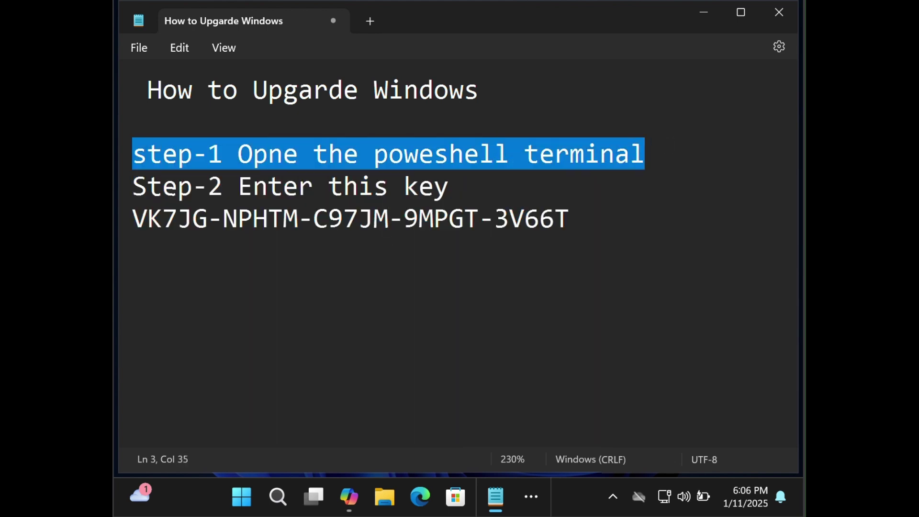
left_click(704, 13)
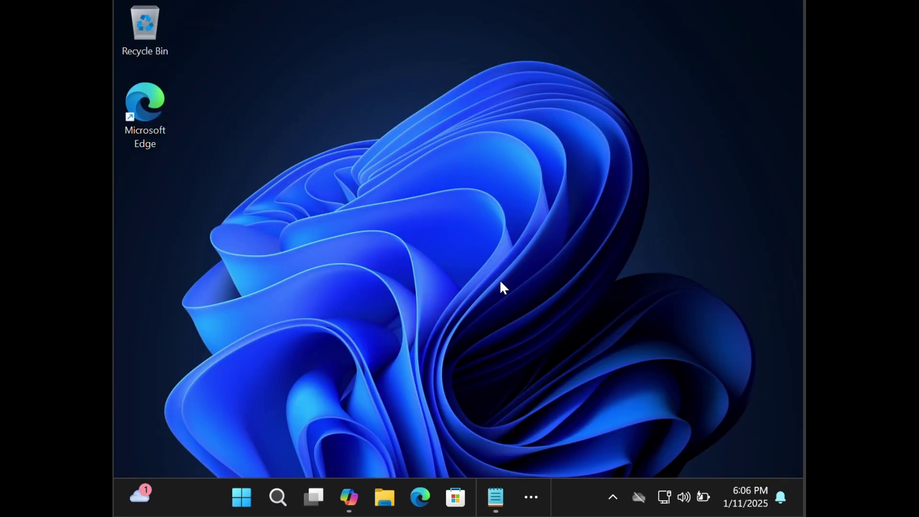
- Launch Terminal (Admin) from Win+X, approve the UAC prompt, and maximize the window
key("super+x")
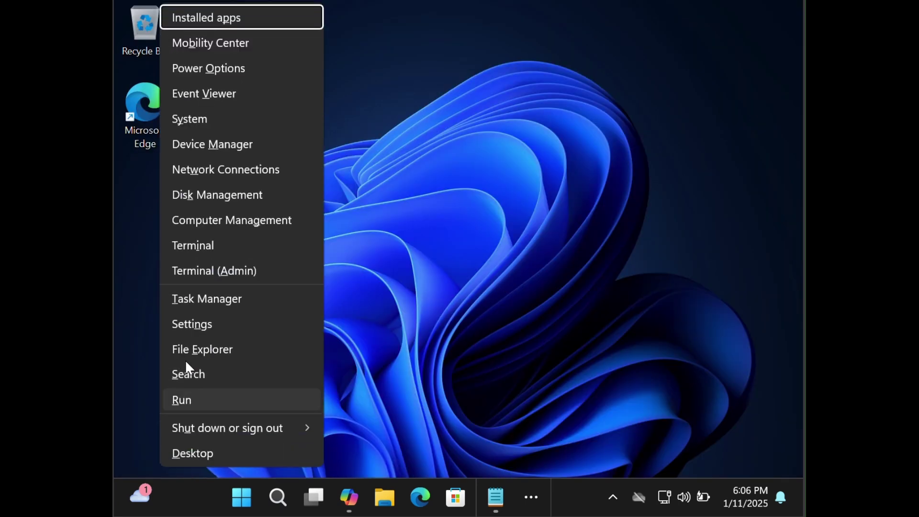
left_click(258, 275)
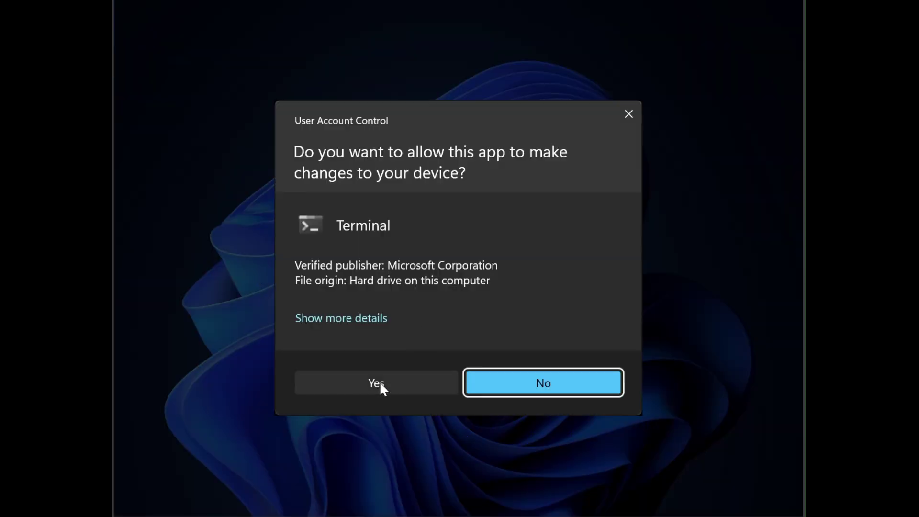
left_click(380, 383)
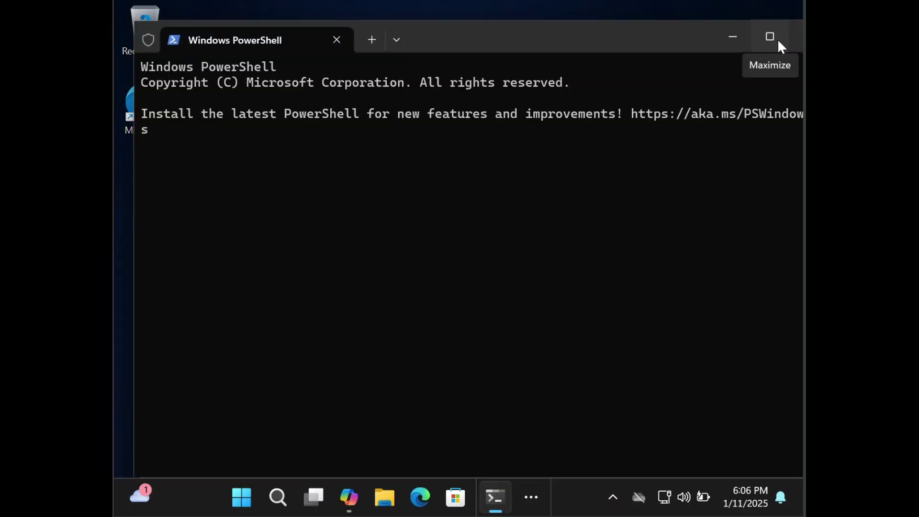
left_click(775, 39)
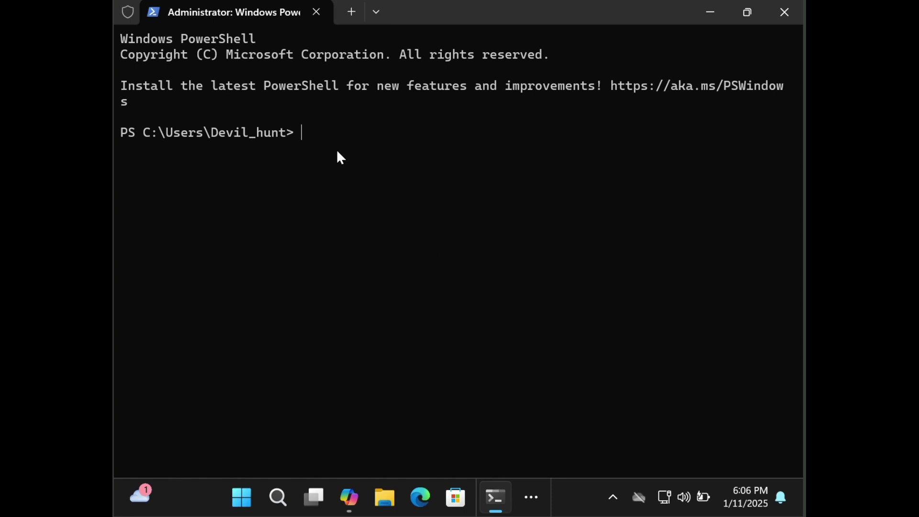
- Enter 'changepk.exe /Productkey' at the admin prompt, fixing the lowercase p
type("changepk")
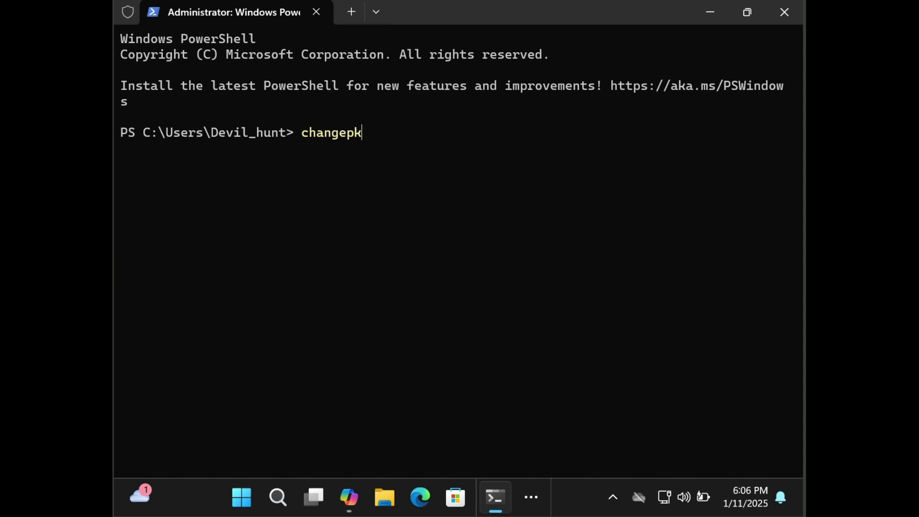
type(".exe /Prod")
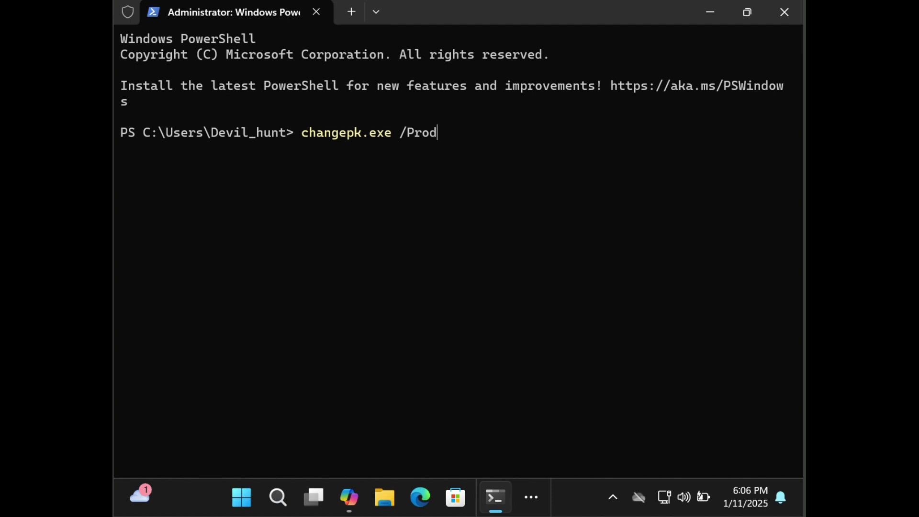
type("uctkey")
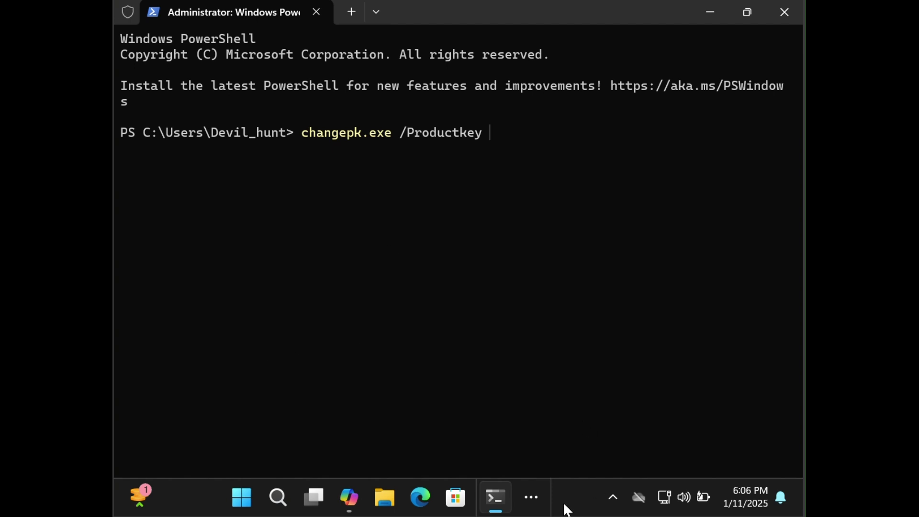
- Copy the product key line from the Notepad notes and return to the terminal
left_click(533, 497)
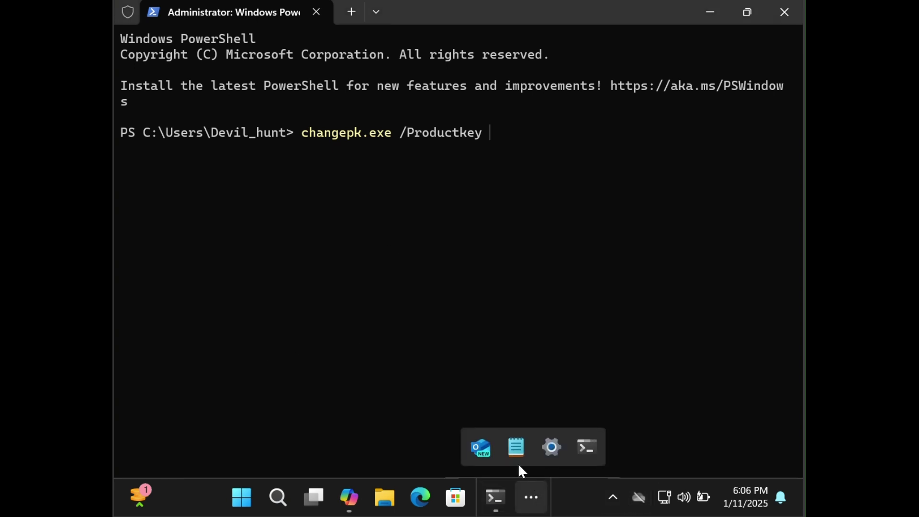
left_click(515, 448)
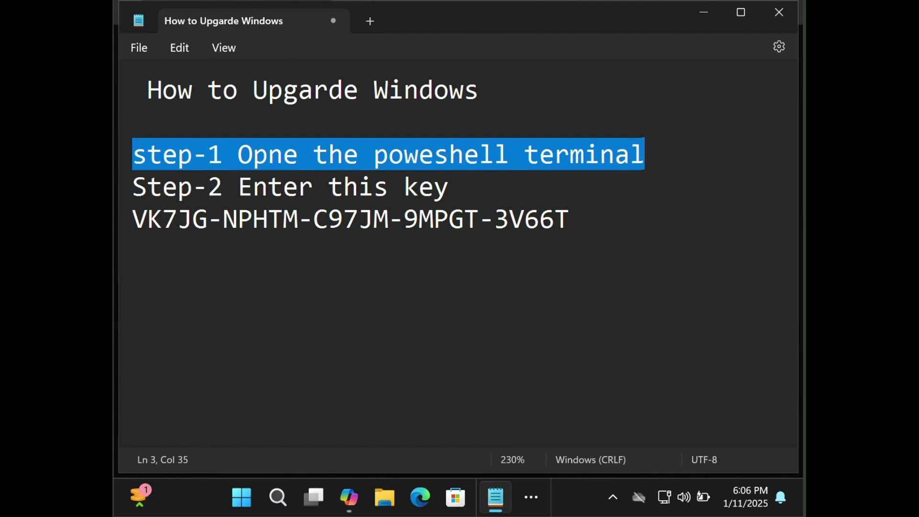
triple_click(130, 219)
right_click(228, 219)
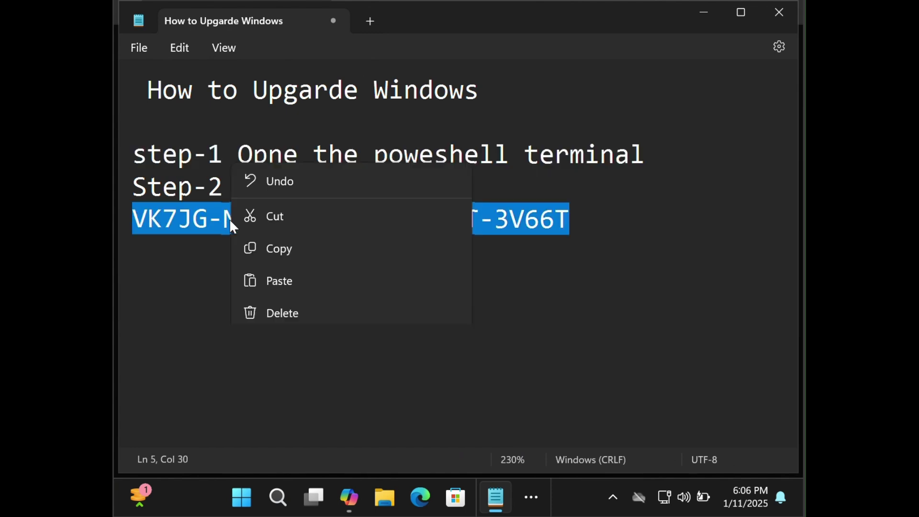
left_click(282, 87)
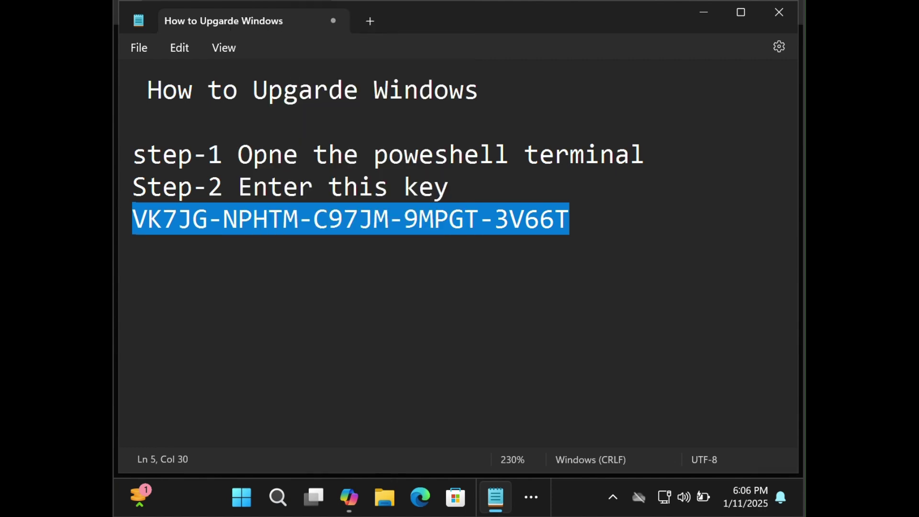
left_click(704, 12)
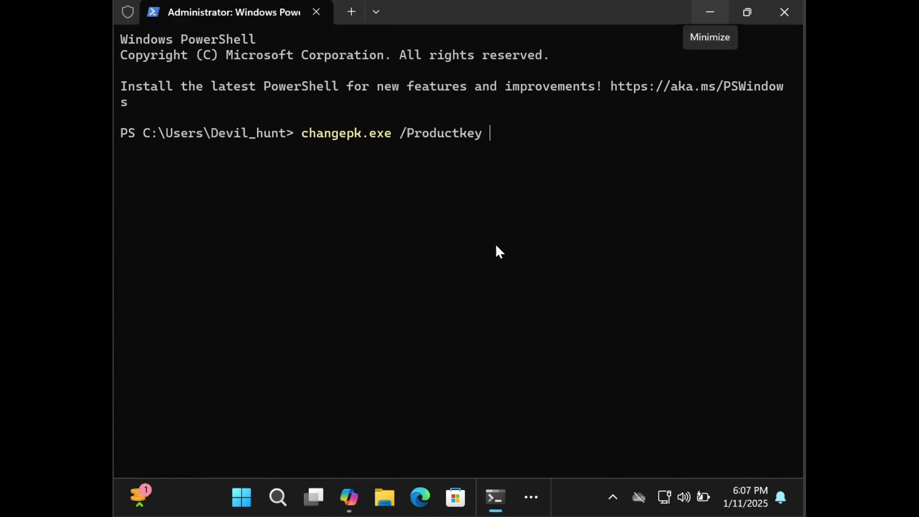
- Paste the copied product key after /Productkey and run the changepk command
key("ctrl+v")
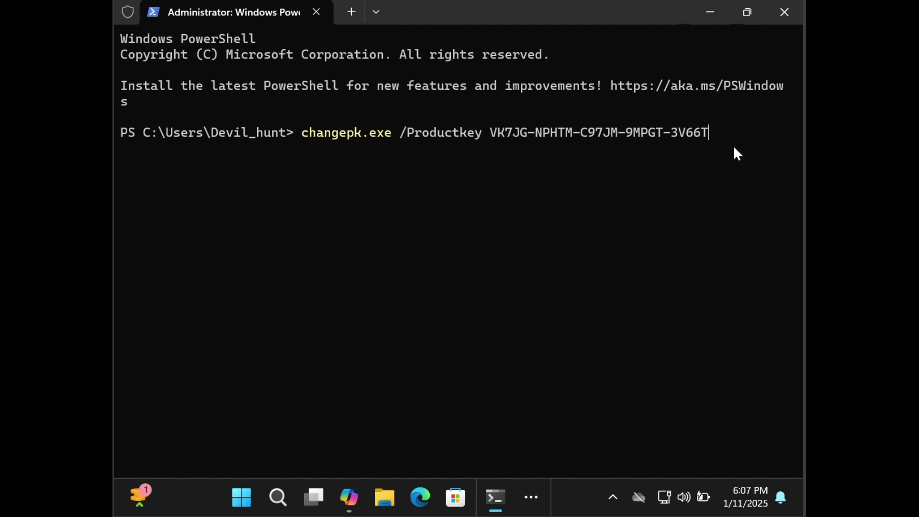
key("Return")
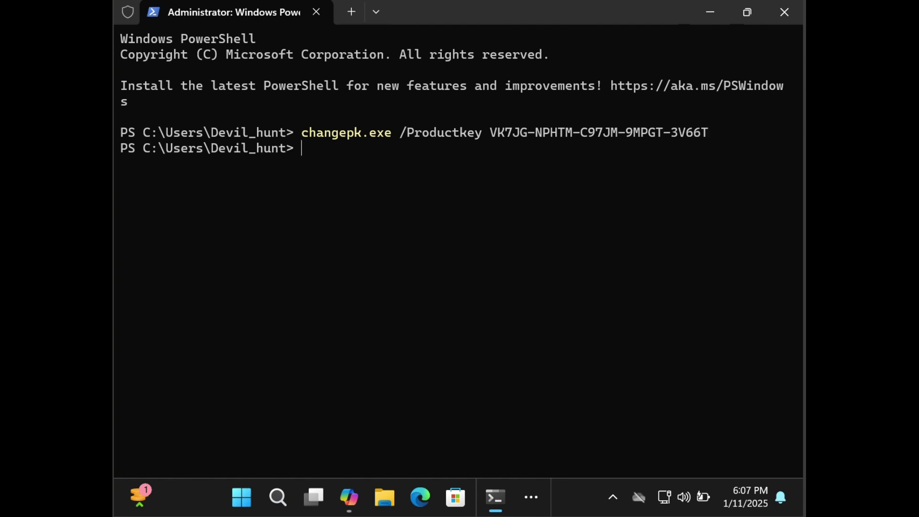